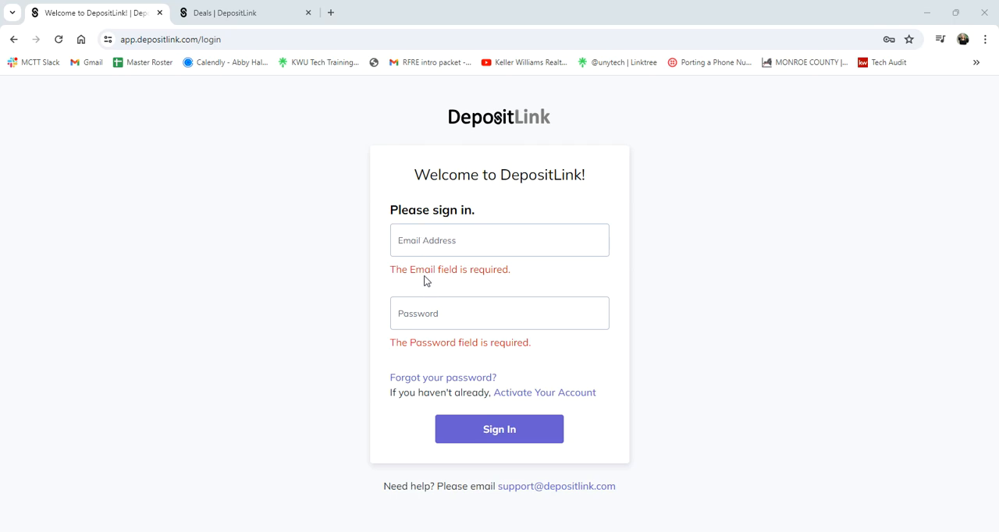
# Examine the account activation form and its e-mail address entry, and return to the sign-in page
pyautogui.click(564, 397)
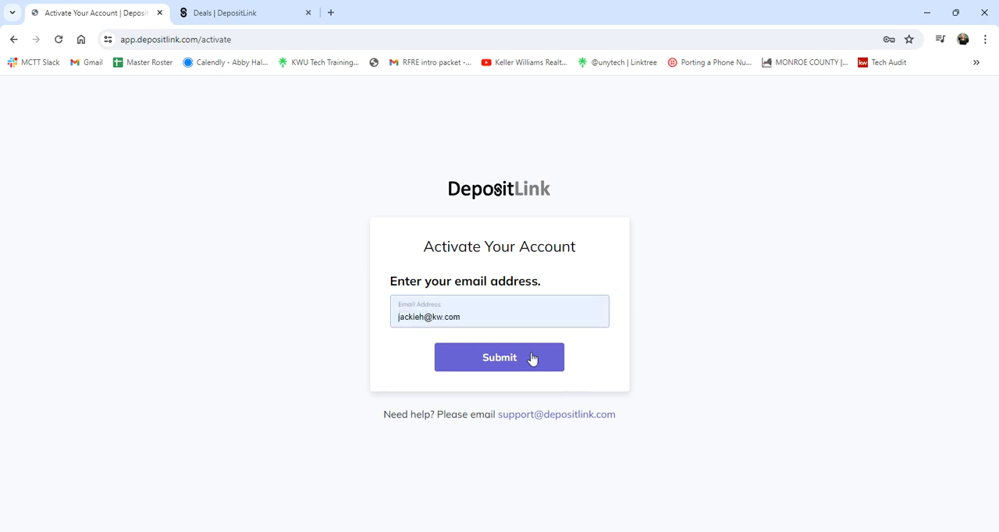
pyautogui.click(534, 323)
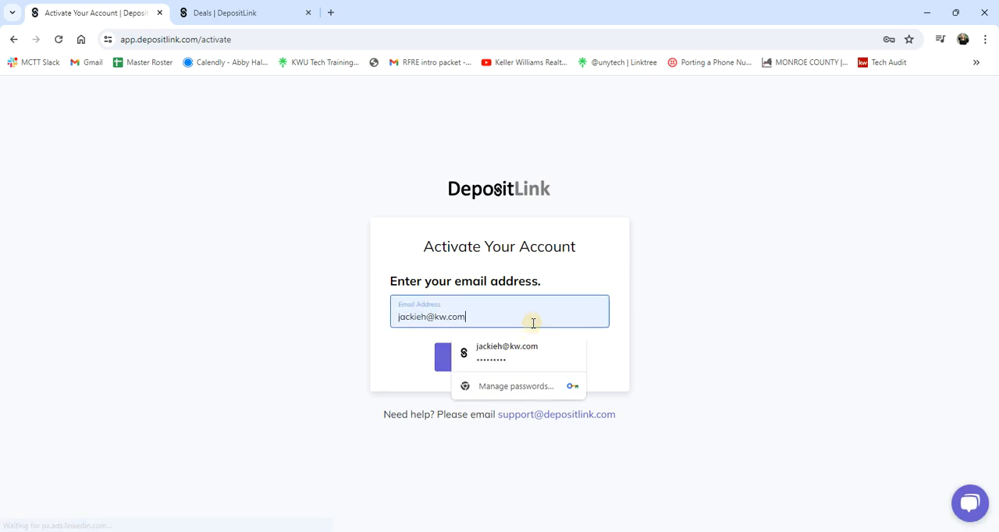
pyautogui.click(334, 290)
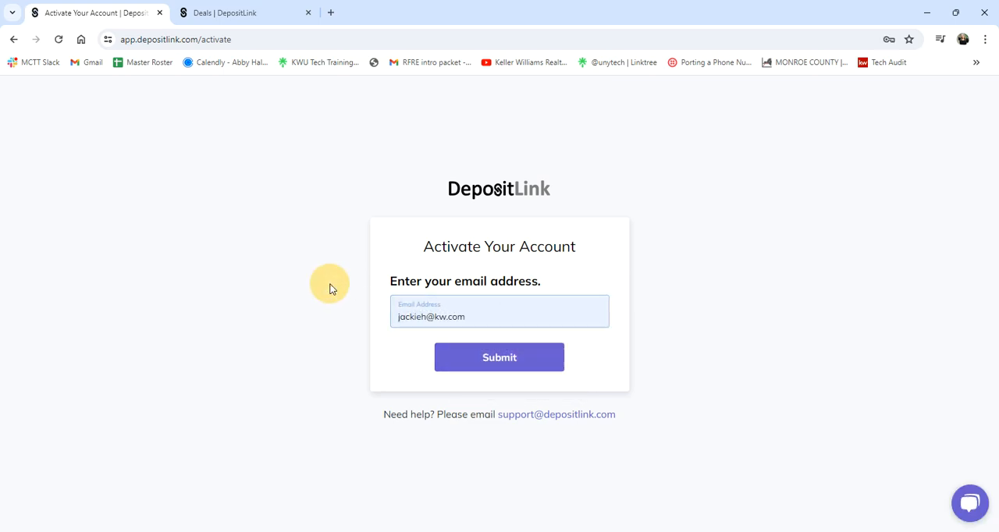
pyautogui.click(489, 364)
pyautogui.click(12, 41)
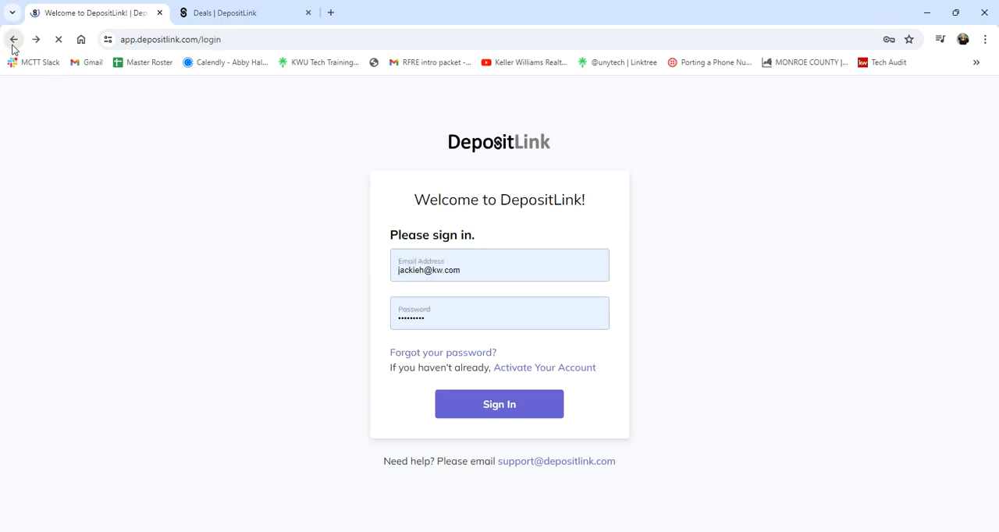
# Switch to the already open Deals page and start an Earnest Money Deposit payment request for a sale
pyautogui.click(280, 8)
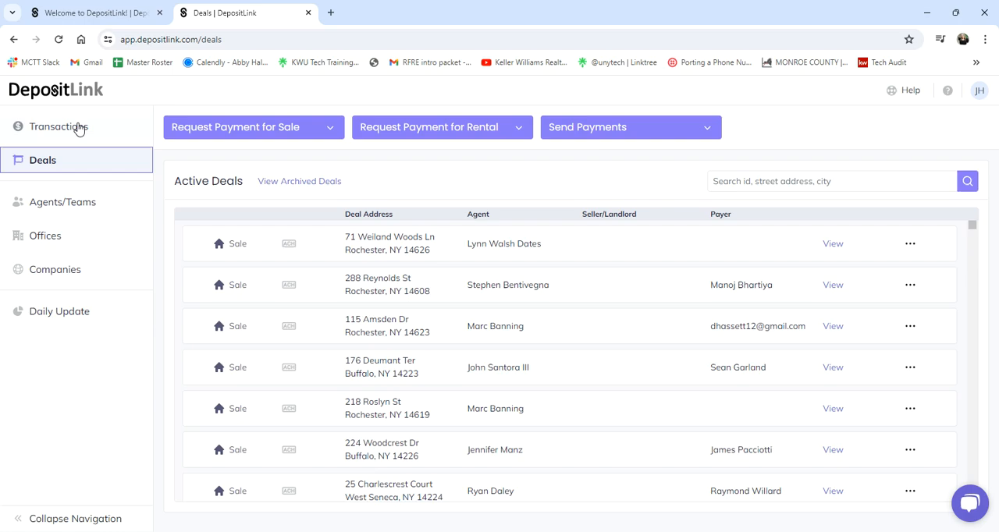
pyautogui.click(96, 161)
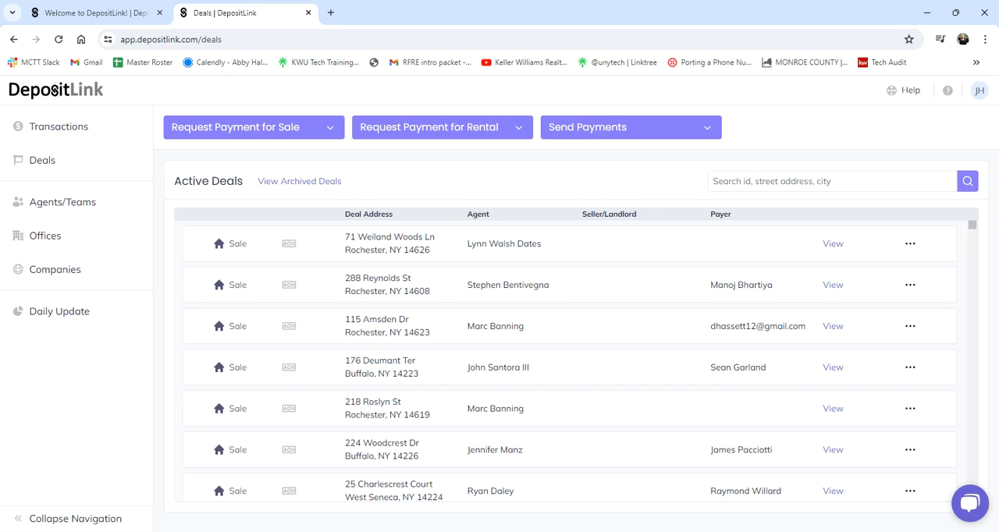
pyautogui.click(299, 121)
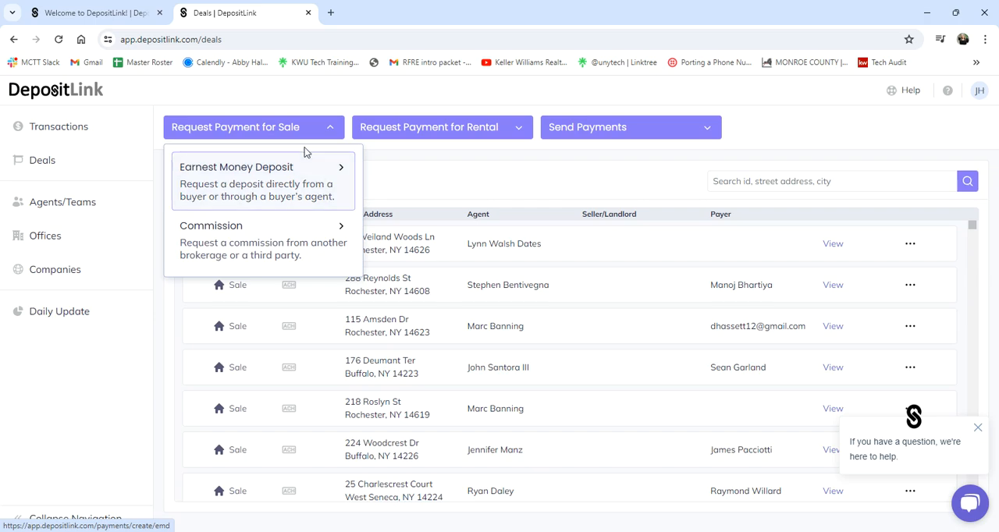
pyautogui.click(250, 189)
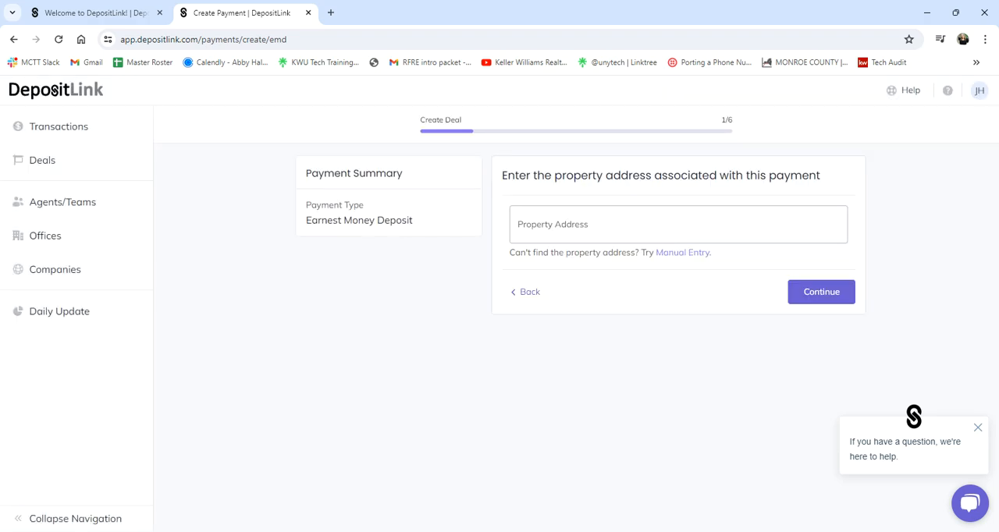
# Enter the property address for this payment using one of the suggested address matches
pyautogui.click(618, 223)
pyautogui.write('504')
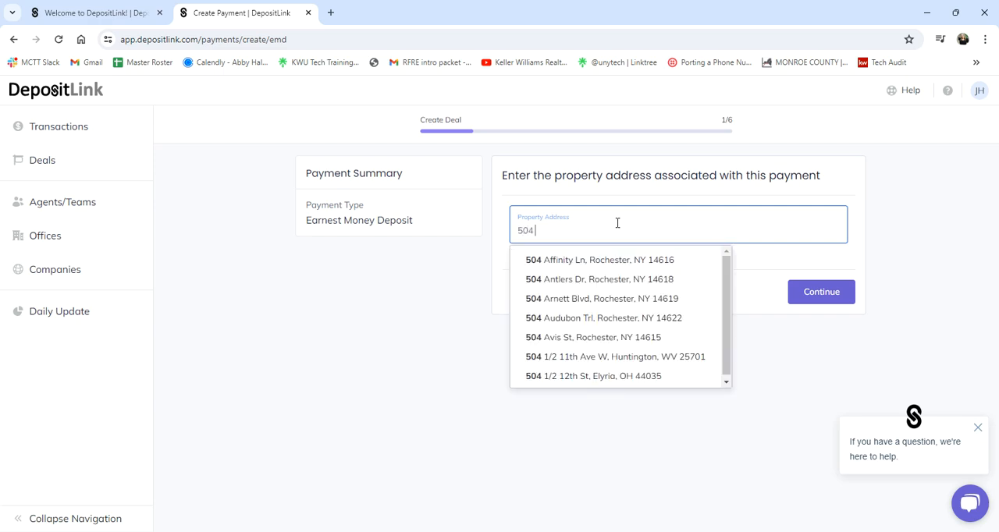
pyautogui.click(535, 260)
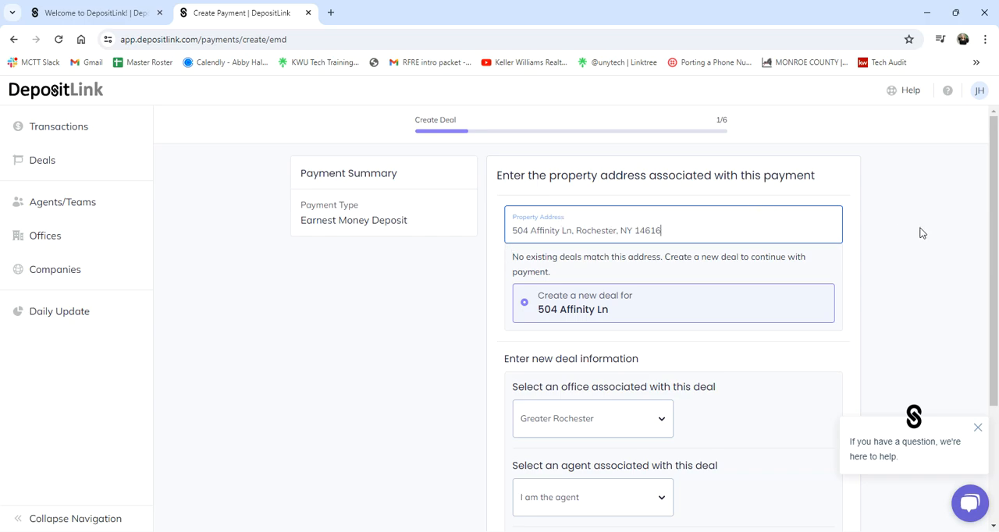
# Choose Greater Rochester as the office for the new deal, keep the Listing Agent role, and continue to the payment information
pyautogui.moveTo(994, 197); pyautogui.dragTo(990, 227)
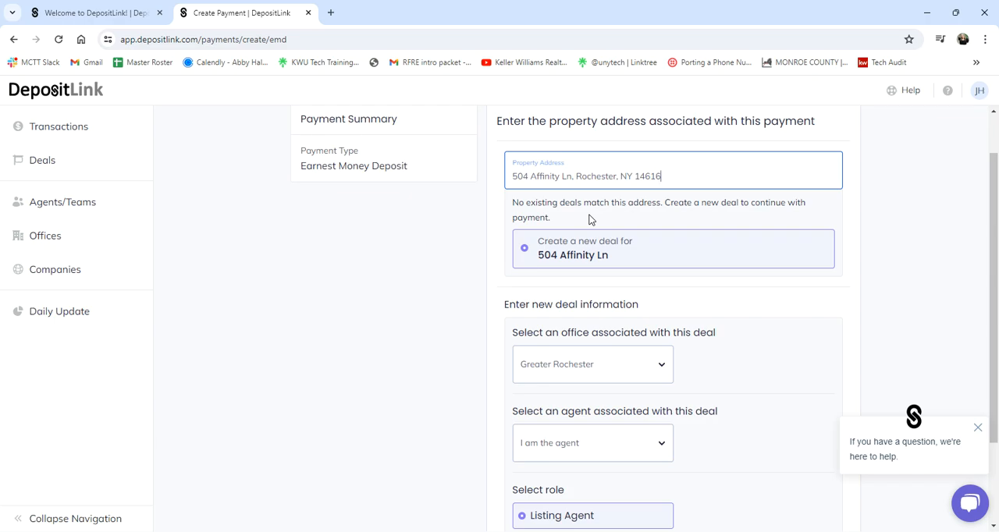
pyautogui.scroll(-3, 591, 219)
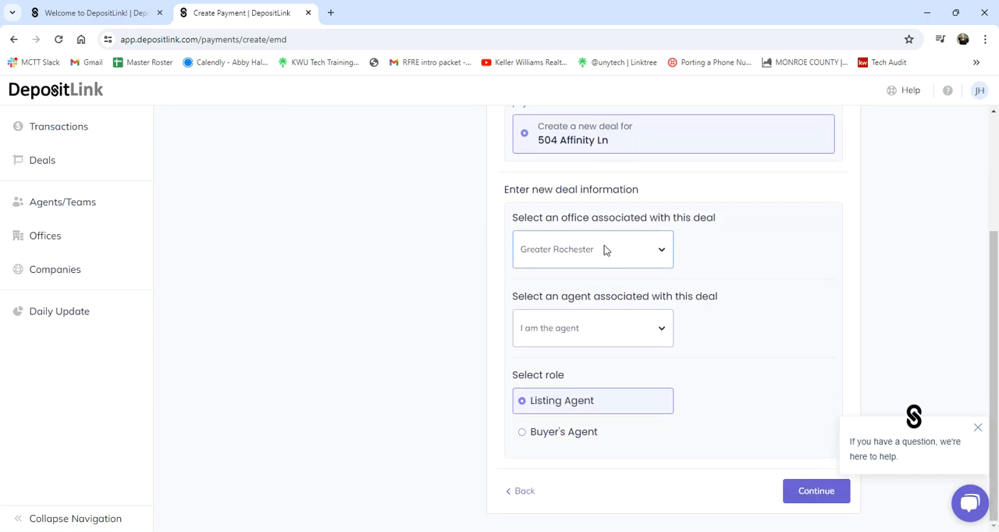
pyautogui.click(560, 248)
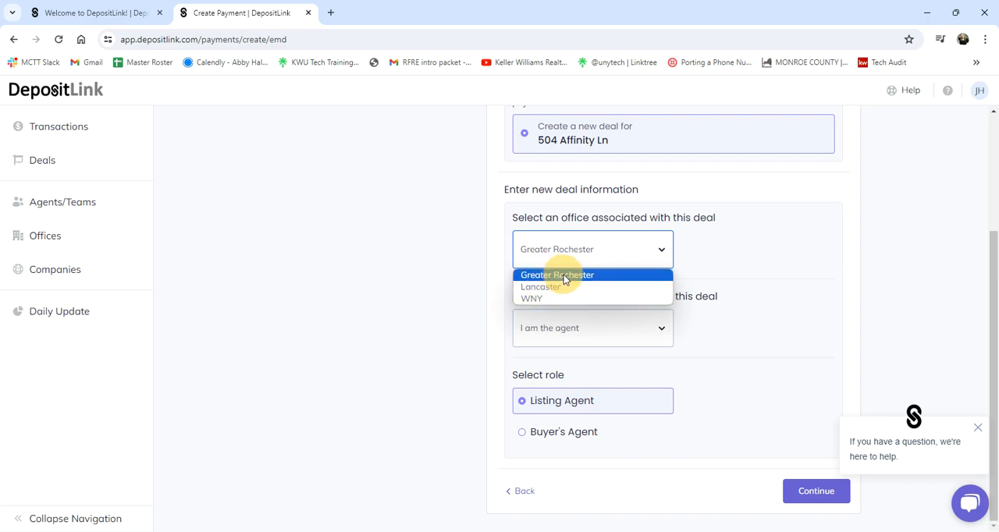
pyautogui.click(565, 277)
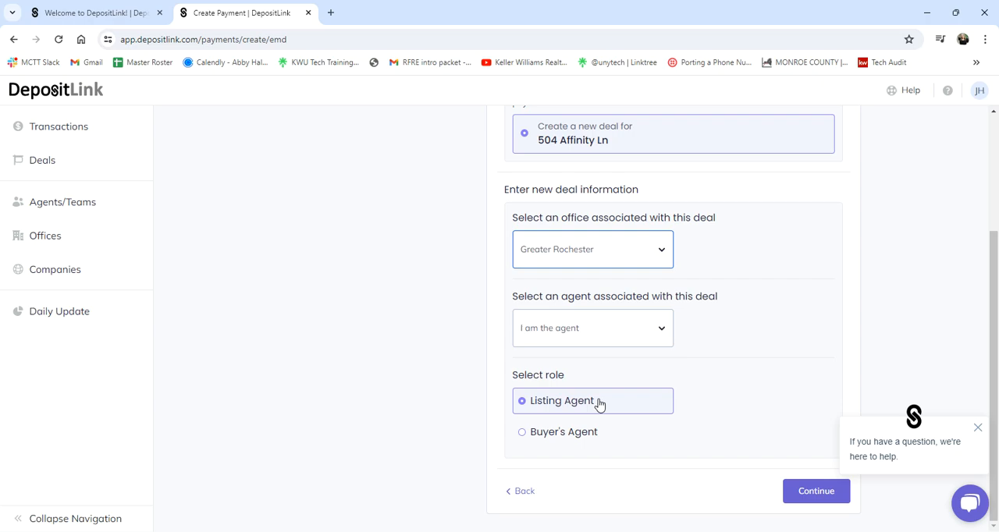
pyautogui.click(820, 500)
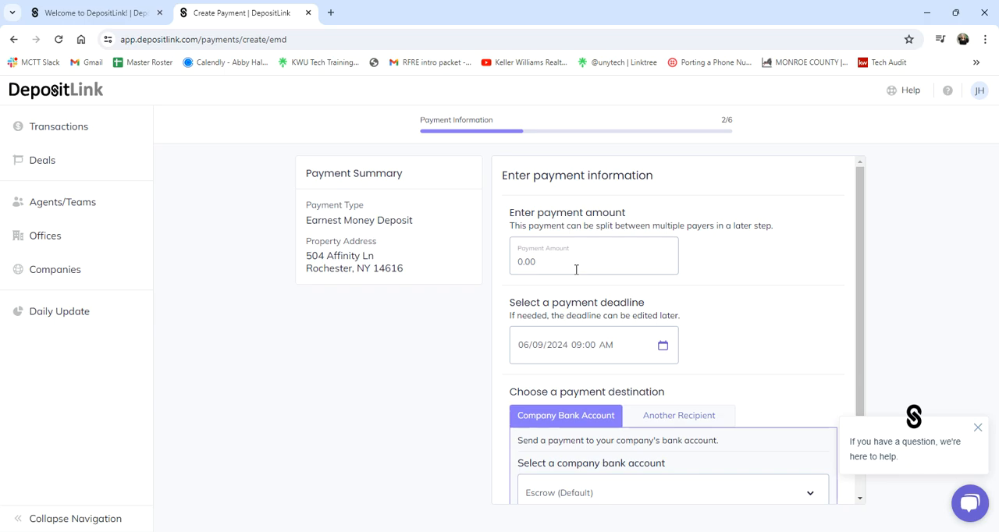
# Set the payment amount to 5000.00 and the payment deadline to 06/11/2024 at 09:00 AM
pyautogui.click(576, 270)
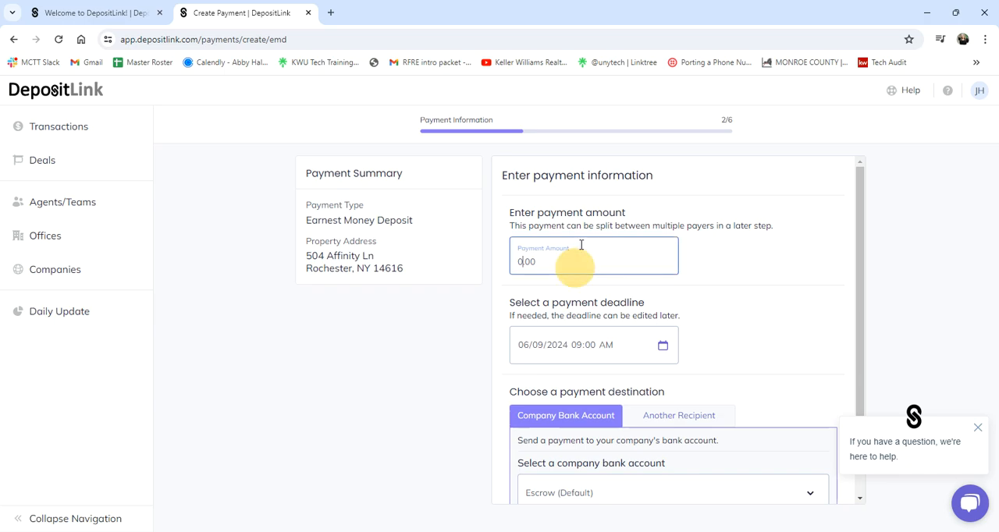
pyautogui.write('5000')
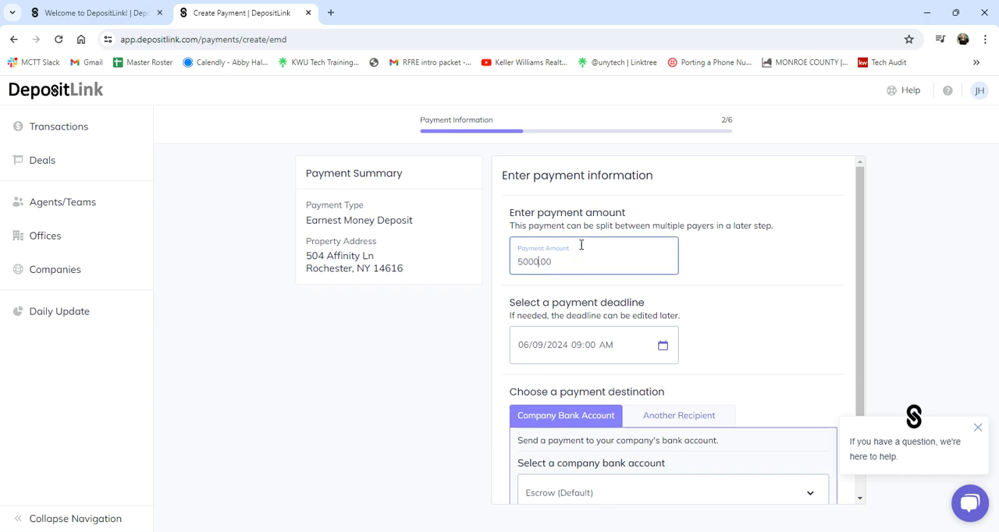
pyautogui.click(805, 300)
pyautogui.scroll(-1, 769, 313)
pyautogui.click(661, 285)
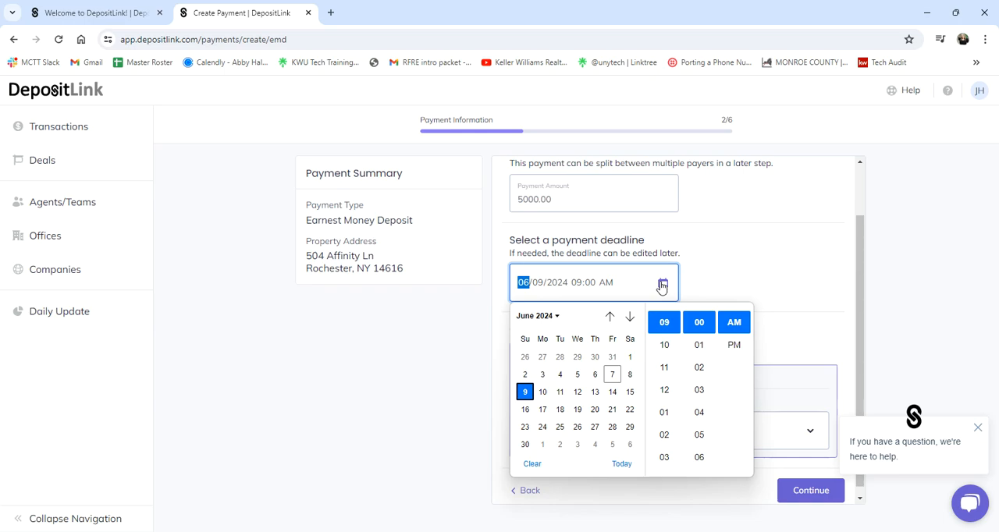
pyautogui.click(562, 396)
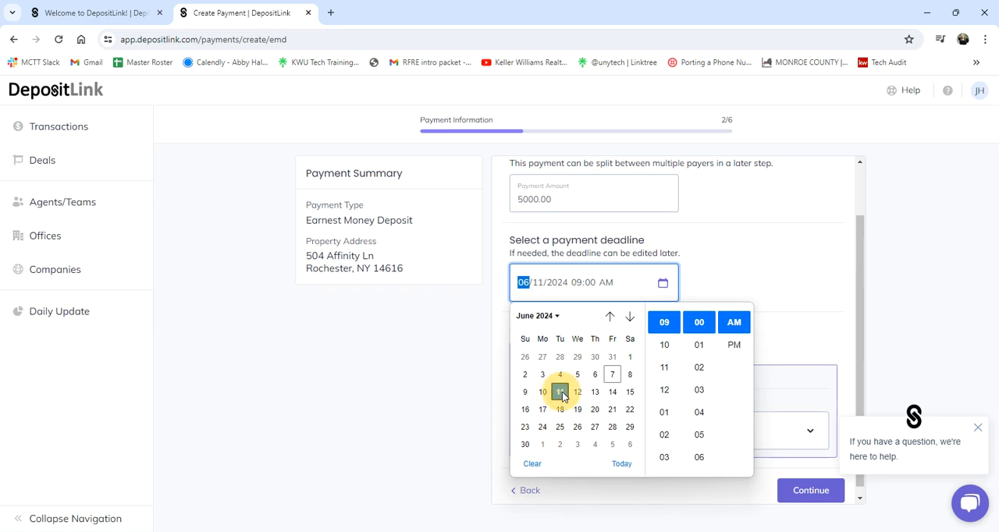
pyautogui.click(785, 280)
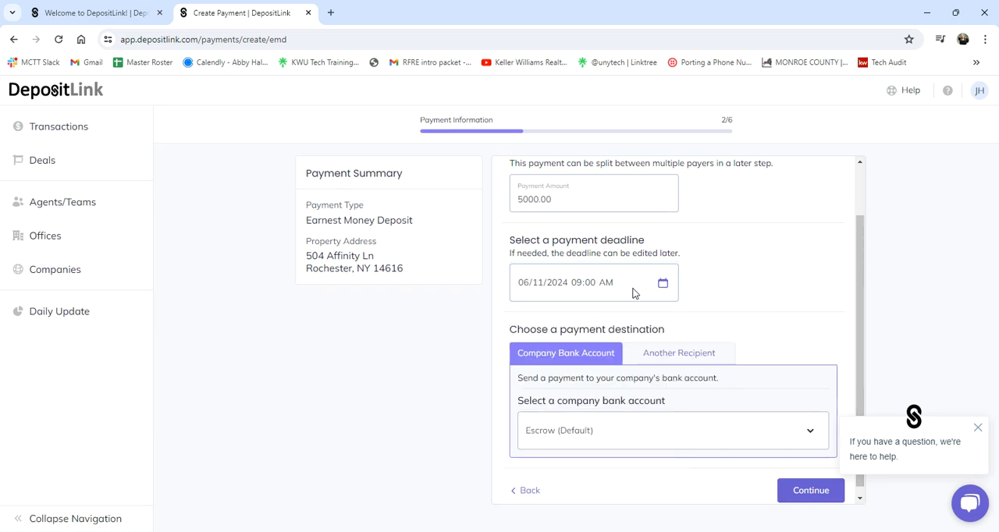
# Choose Escrow (Default) as the company bank account receiving the payment and continue to the payment request options
pyautogui.scroll(-1, 568, 366)
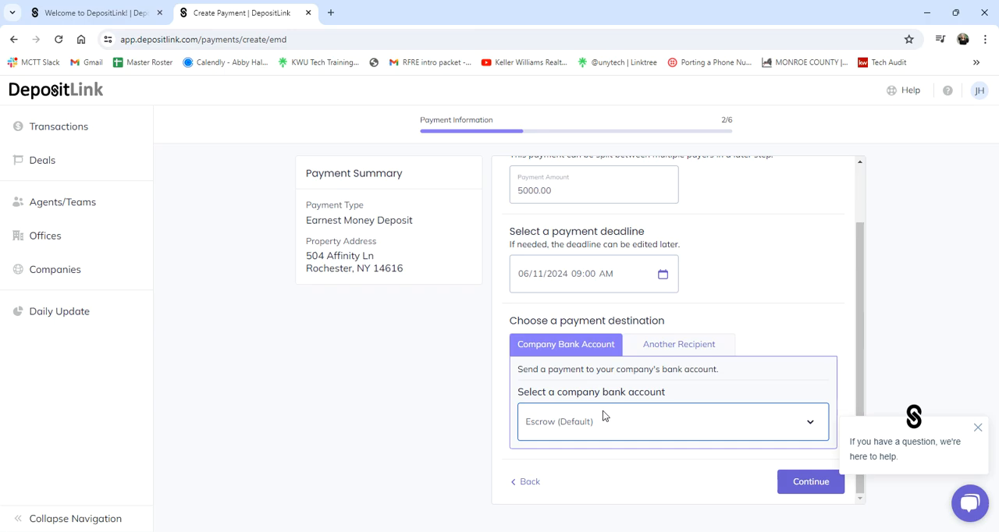
pyautogui.click(575, 416)
pyautogui.click(578, 456)
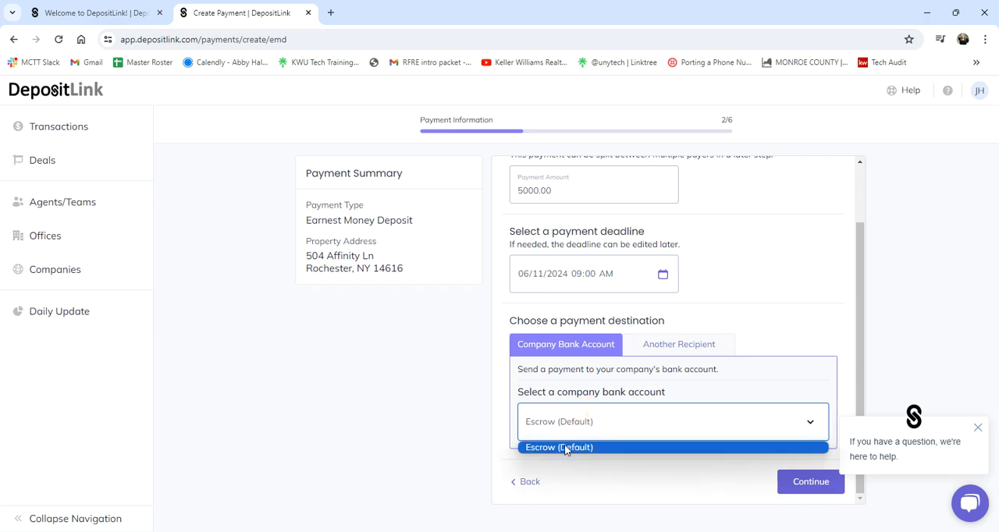
pyautogui.click(566, 451)
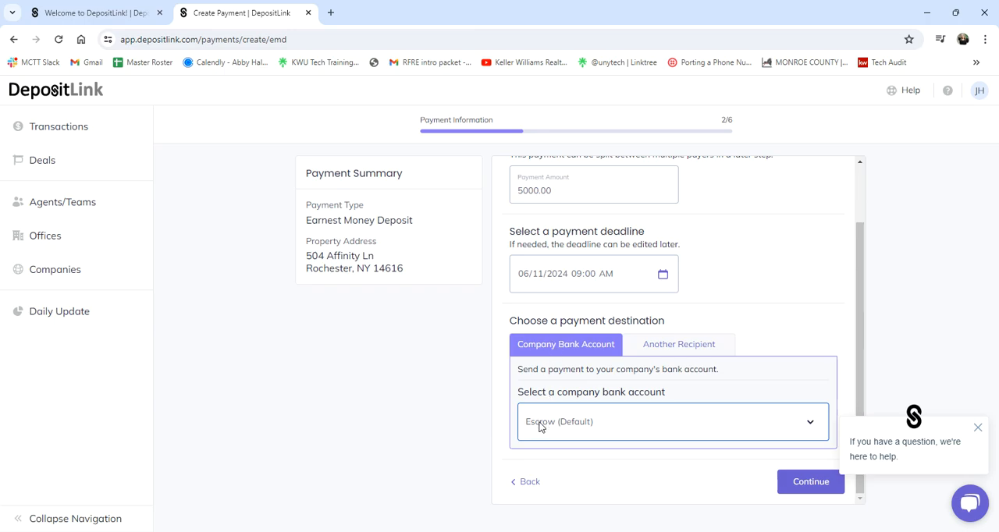
pyautogui.click(812, 483)
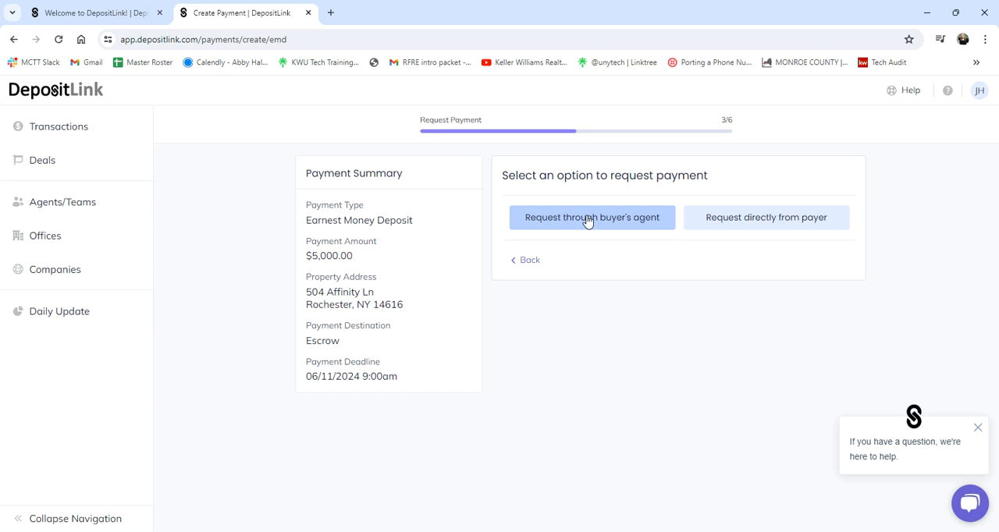
# Choose to request the payment through the buyer's agent and enter the agent's e-mail address
pyautogui.click(545, 226)
pyautogui.click(542, 221)
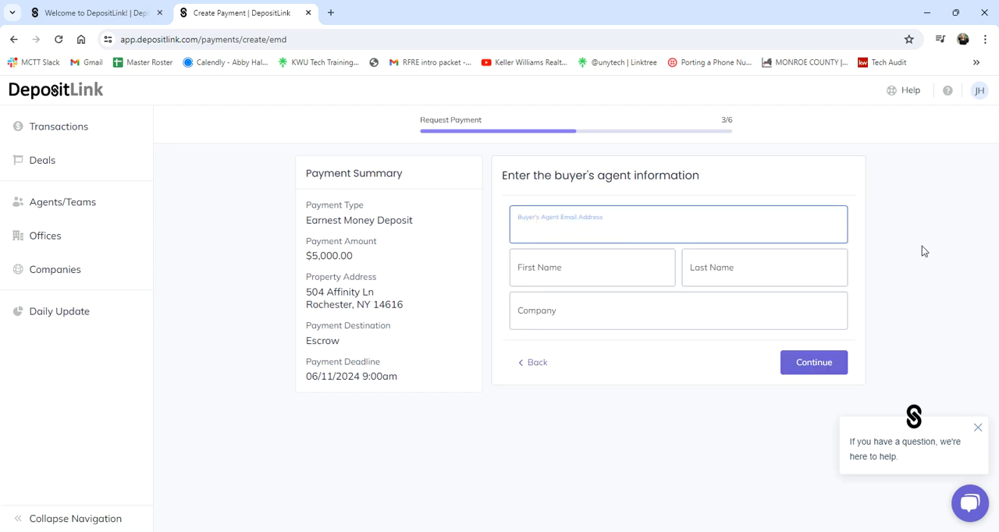
pyautogui.click(922, 247)
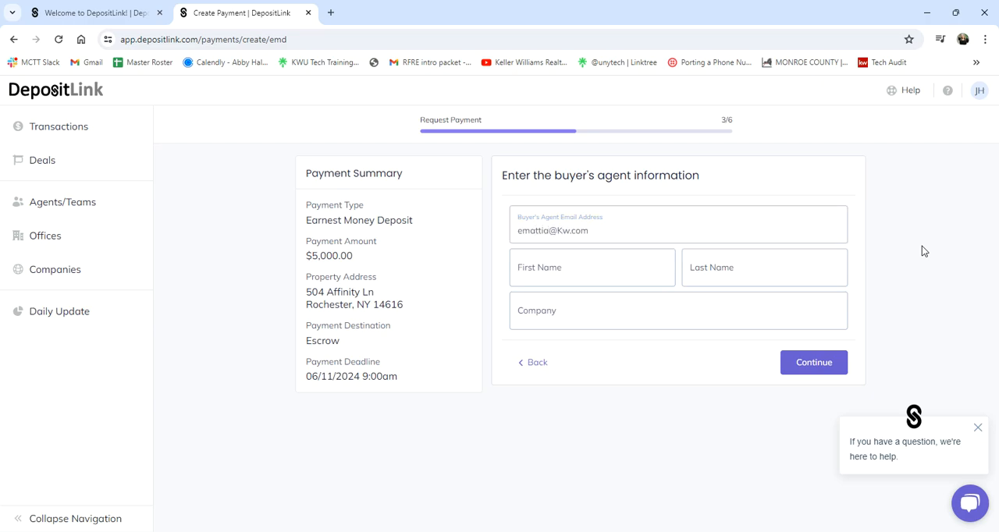
# Enter the buyer's agent's first and last name with the company Awesome Realty Inc., and continue to the optional information
pyautogui.click(614, 276)
pyautogui.press('Tab')
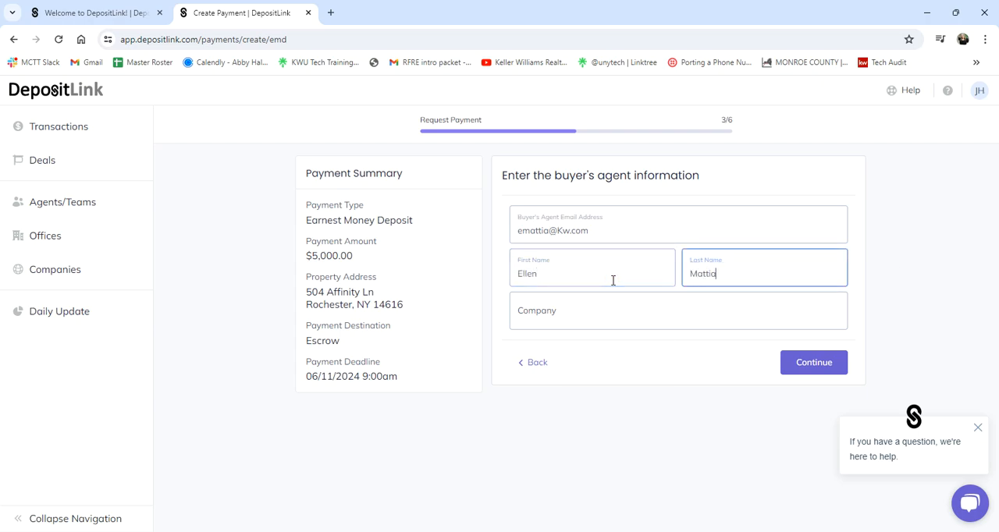
pyautogui.press('Tab')
pyautogui.write('Awesome Real')
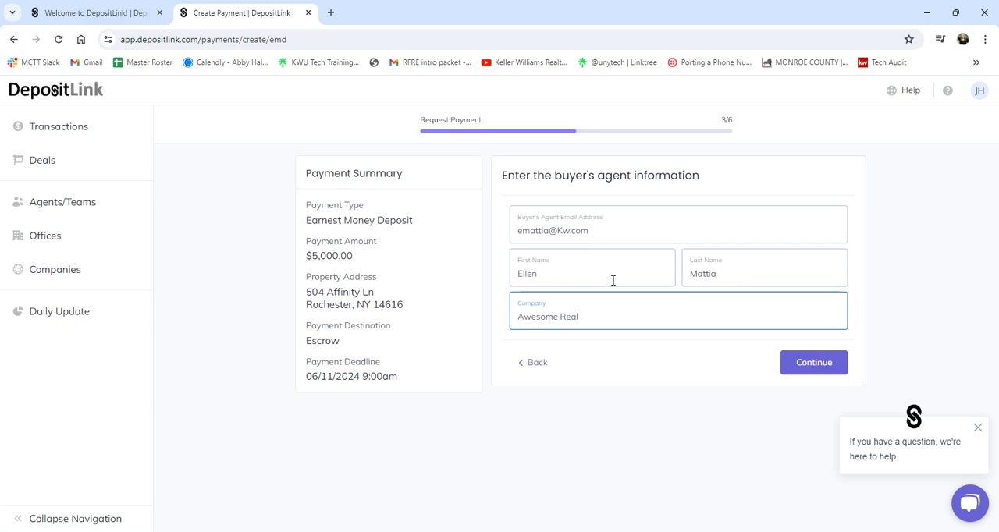
pyautogui.write('ty Inc.')
pyautogui.click(827, 365)
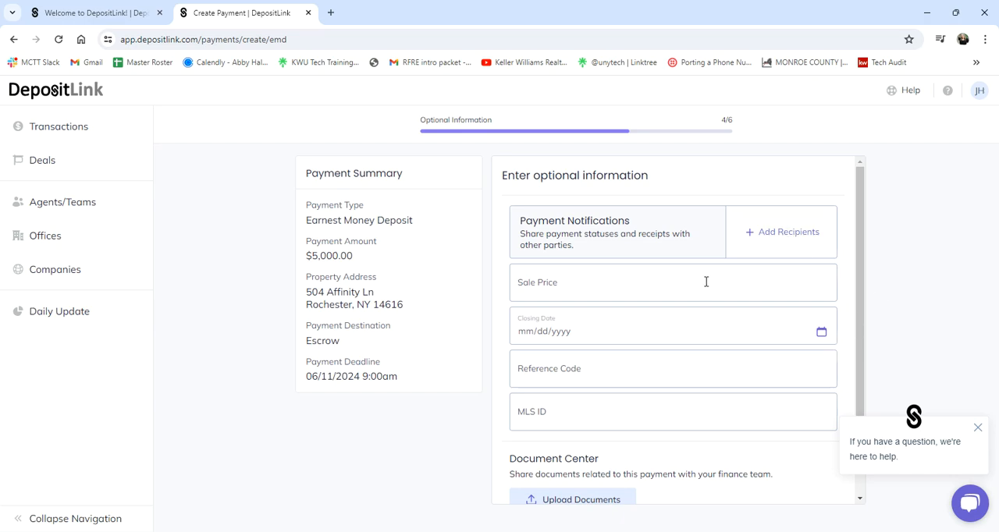
# Set the sale price to 195000.00 and the closing date to 08/07/2024 in the optional information
pyautogui.click(706, 282)
pyautogui.write('195000')
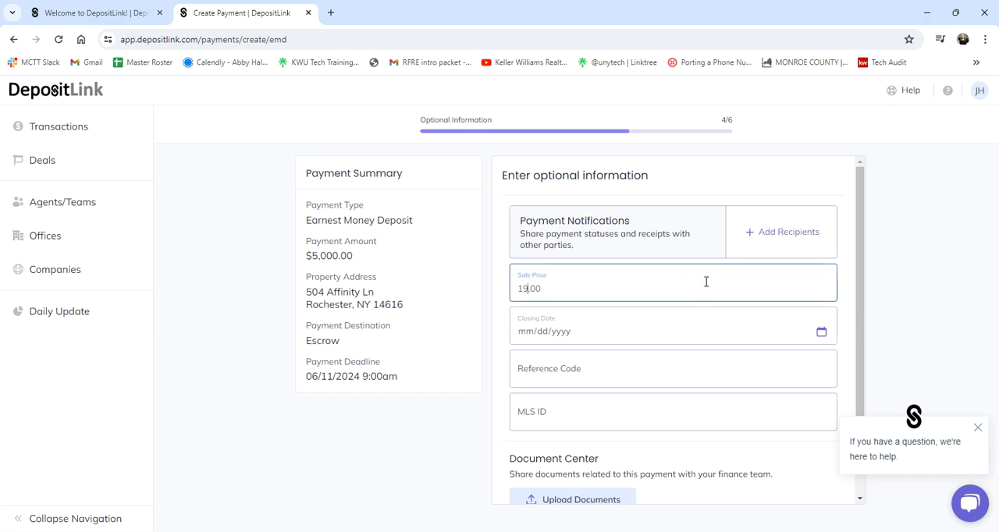
pyautogui.click(651, 327)
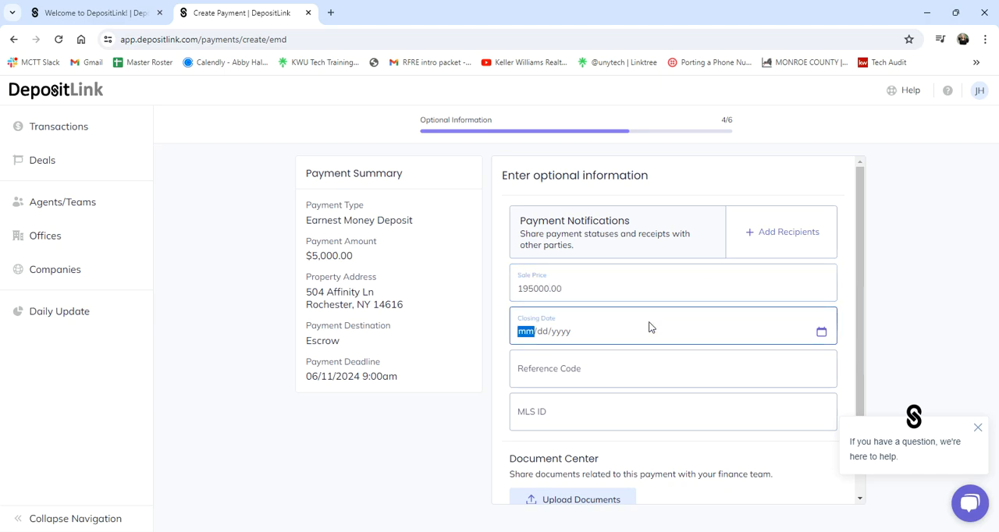
pyautogui.write('08072024')
pyautogui.click(584, 358)
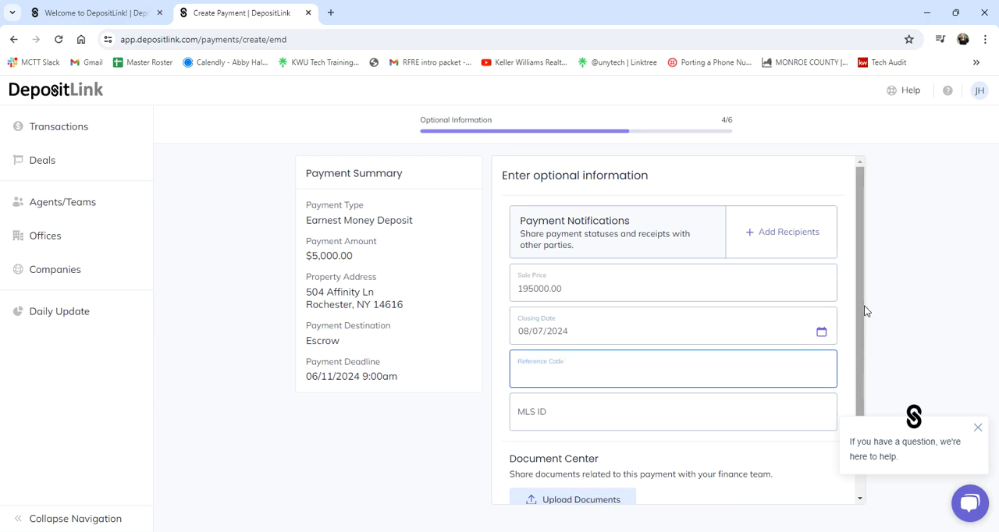
# Dismiss the help chat message and put the cursor in the empty MLS ID field
pyautogui.moveTo(862, 310); pyautogui.dragTo(862, 327)
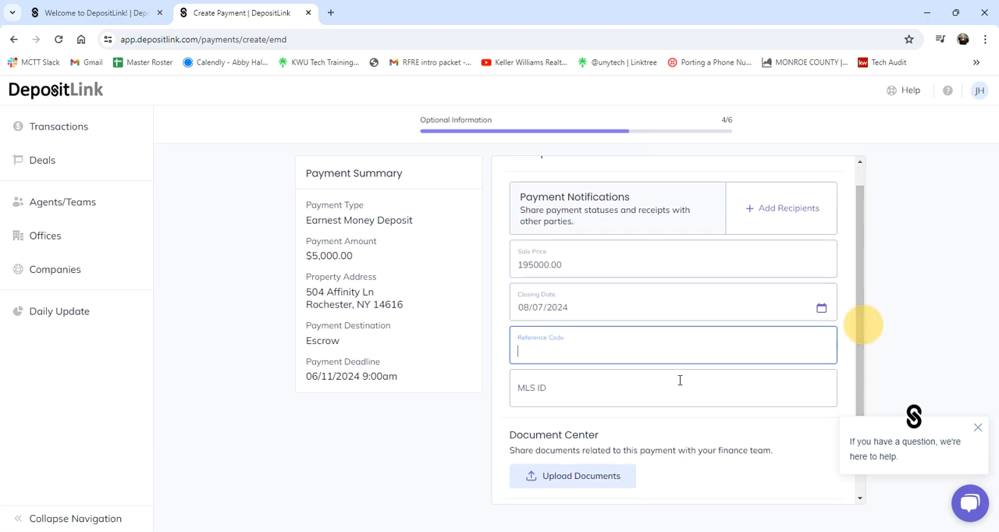
pyautogui.click(977, 428)
pyautogui.scroll(-1, 761, 377)
pyautogui.click(611, 349)
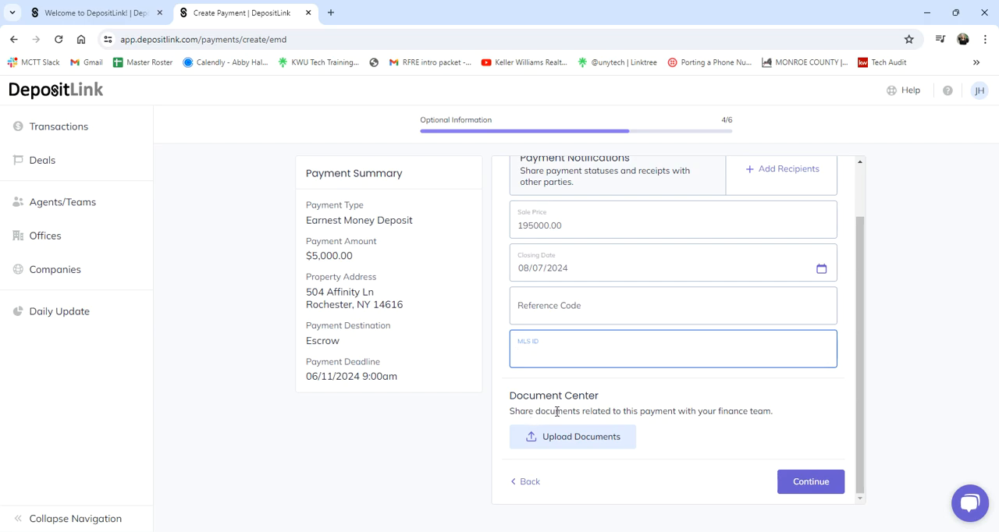
# Continue past the optional information and review the payment request summary, highlighting the payment destination
pyautogui.click(795, 491)
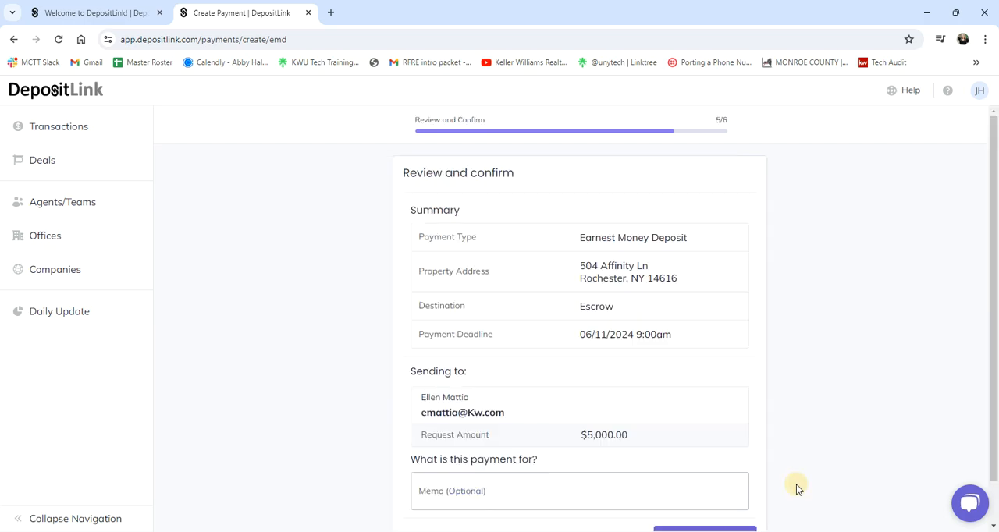
pyautogui.moveTo(995, 172); pyautogui.dragTo(988, 195)
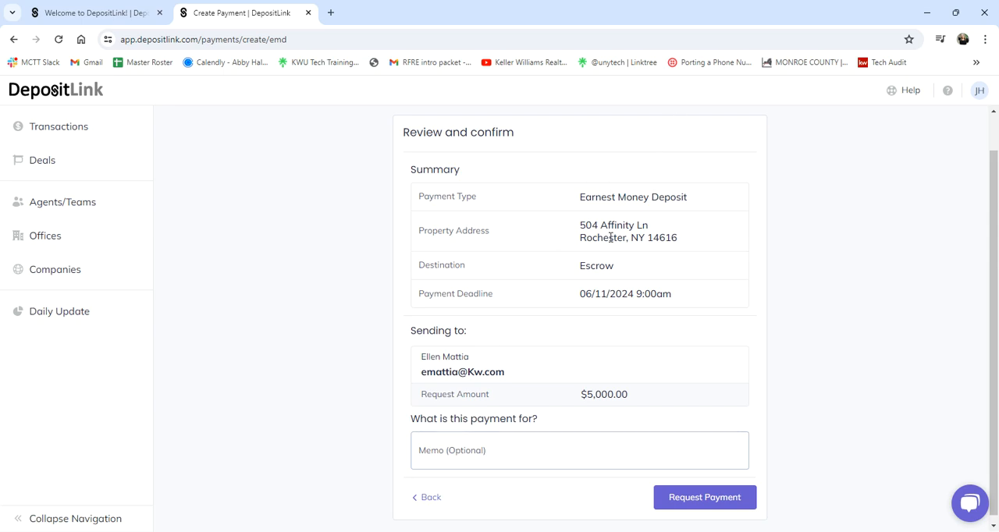
pyautogui.scroll(-1, 629, 265)
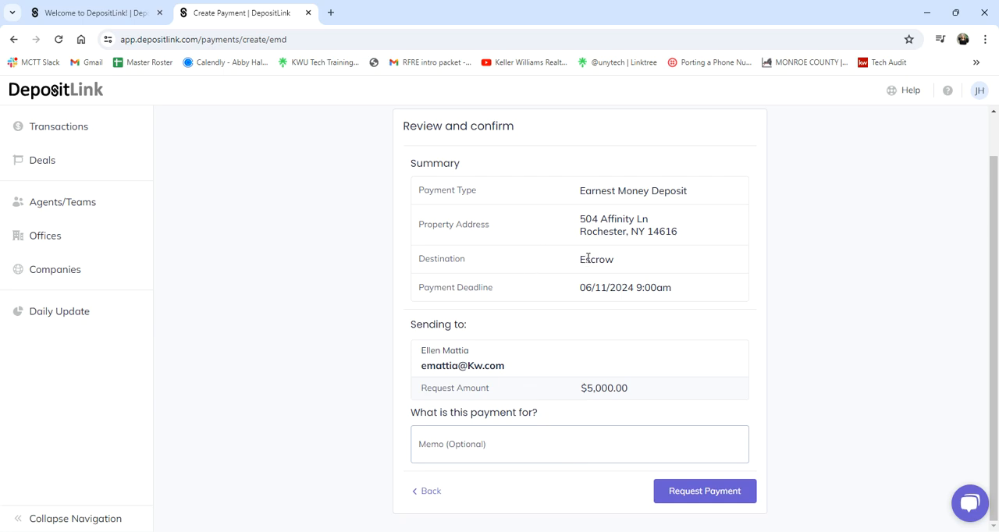
pyautogui.moveTo(578, 266); pyautogui.dragTo(620, 263)
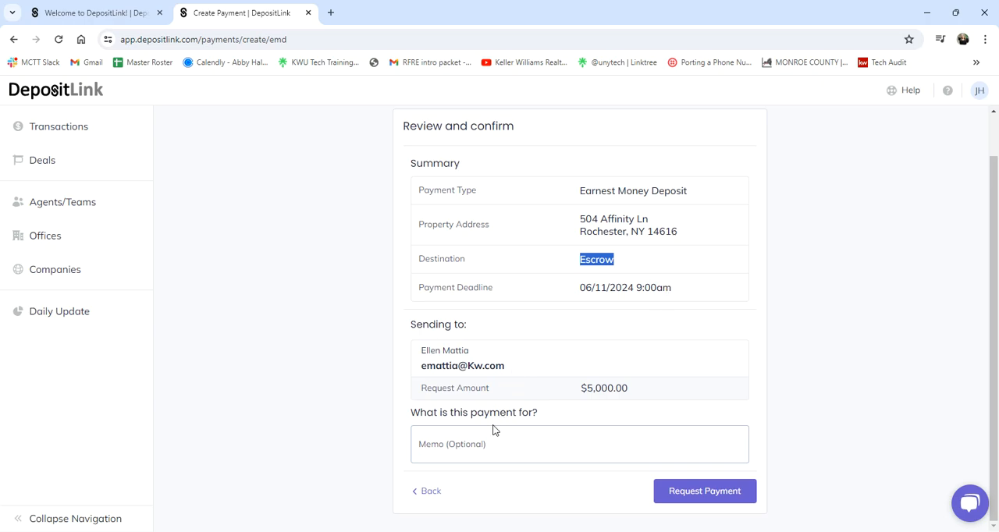
# Fill in the payment memo with the property's street address followed by "- EMD"
pyautogui.click(476, 448)
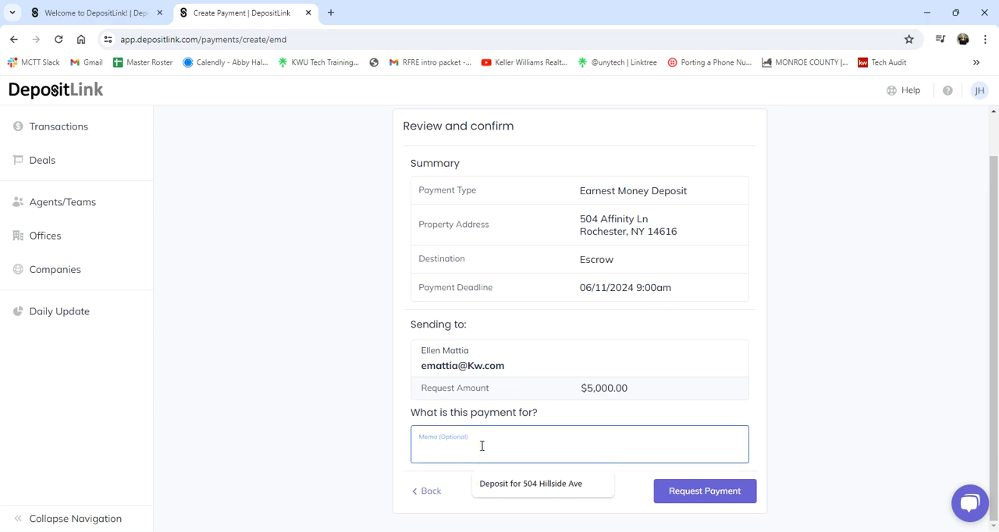
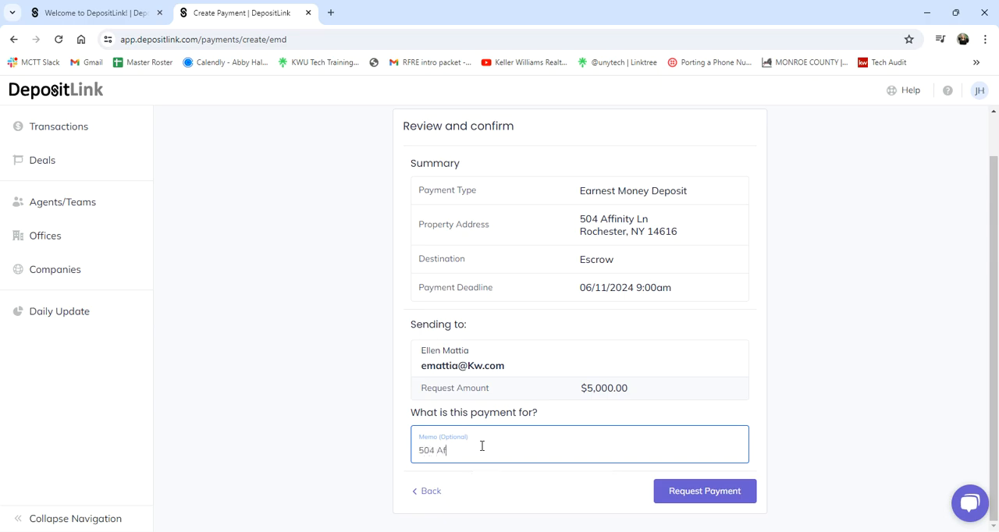
# Open the list of active deals
pyautogui.click(55, 170)
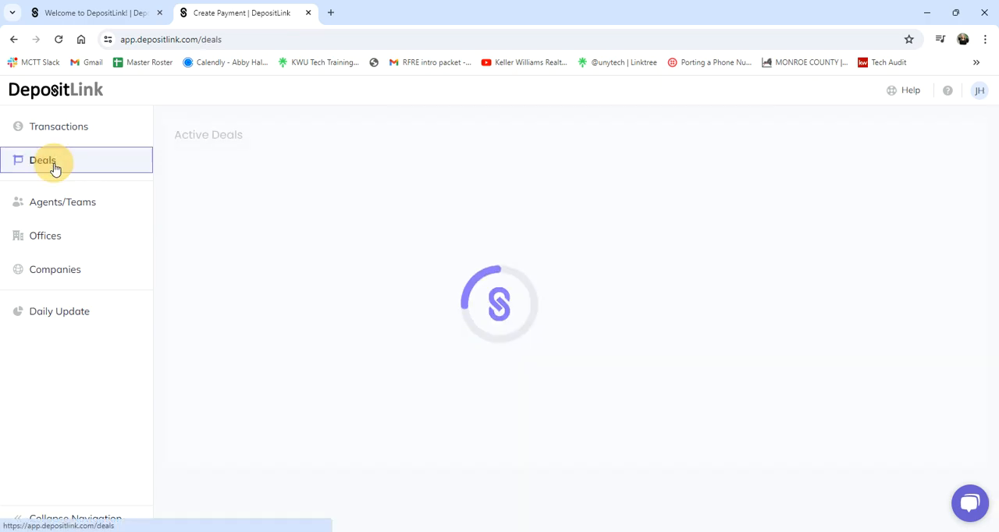